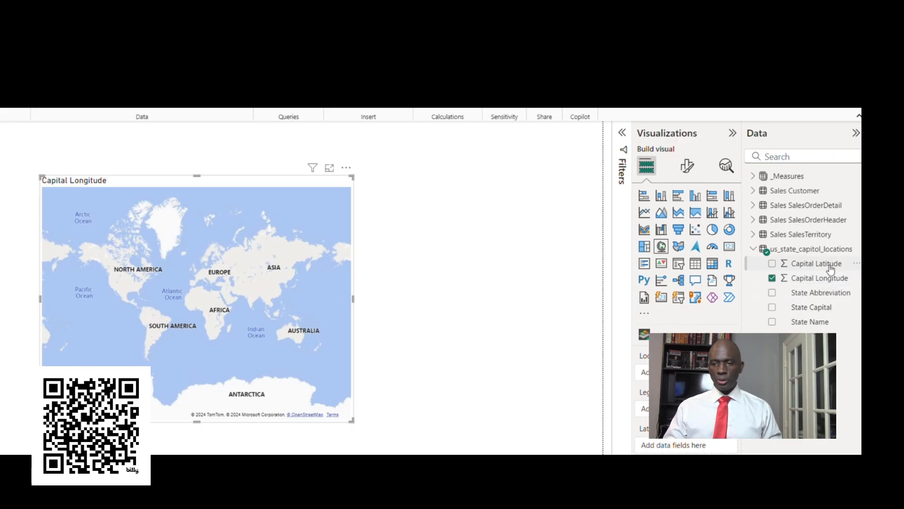
Step: Add Capital Latitude to the map's latitude, widen the map, and inspect the plotted capitals including the one in the Pacific
{"action": "left_click_drag", "start_coordinate": [719, 450], "coordinate": [716, 446]}
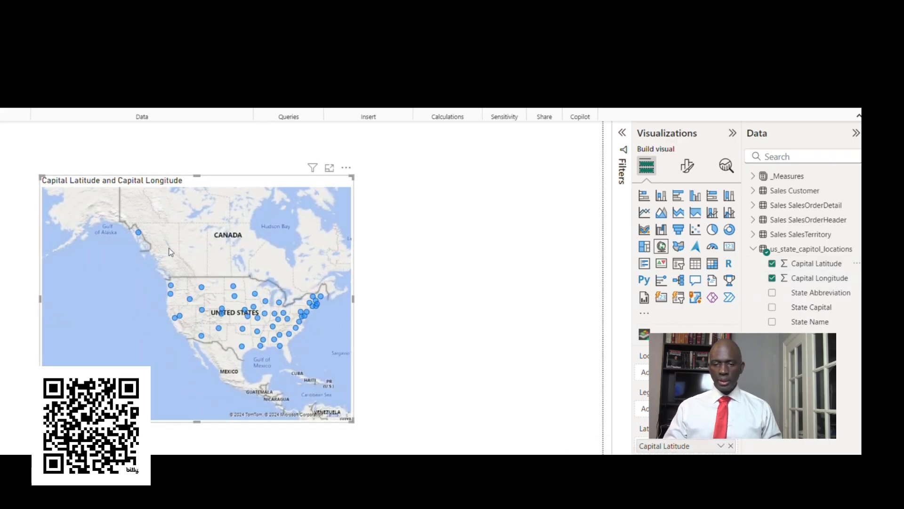
{"action": "left_click_drag", "start_coordinate": [354, 299], "coordinate": [403, 303]}
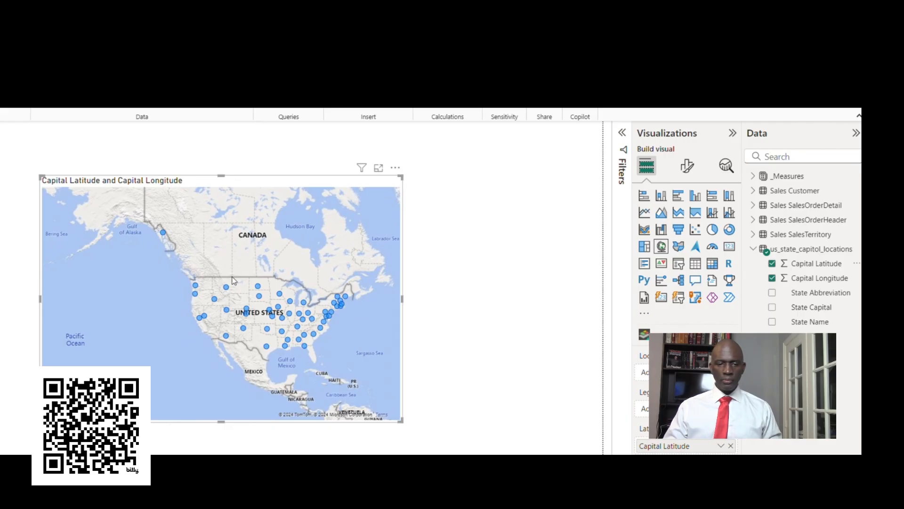
{"action": "scroll", "coordinate": [234, 281], "scroll_direction": "down", "scroll_amount": 3}
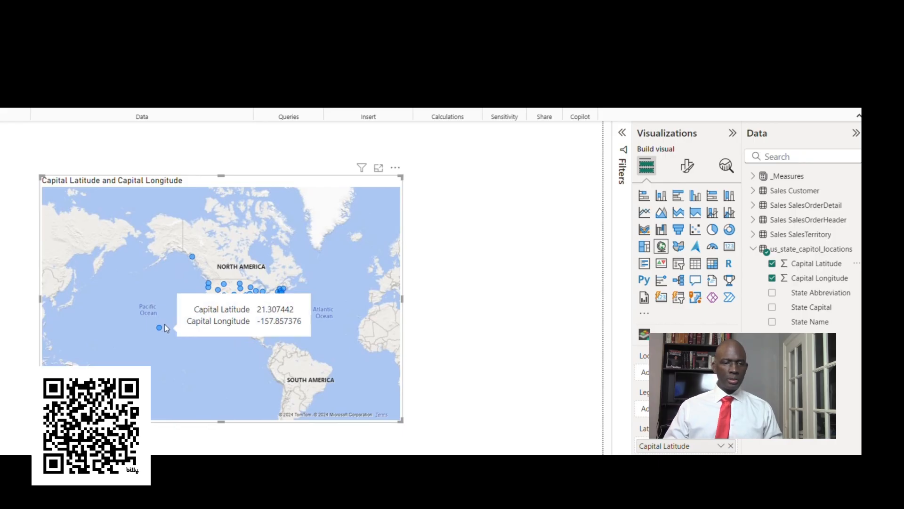
{"action": "scroll", "coordinate": [163, 322], "scroll_direction": "up", "scroll_amount": 3}
{"action": "left_click_drag", "start_coordinate": [259, 314], "coordinate": [191, 329]}
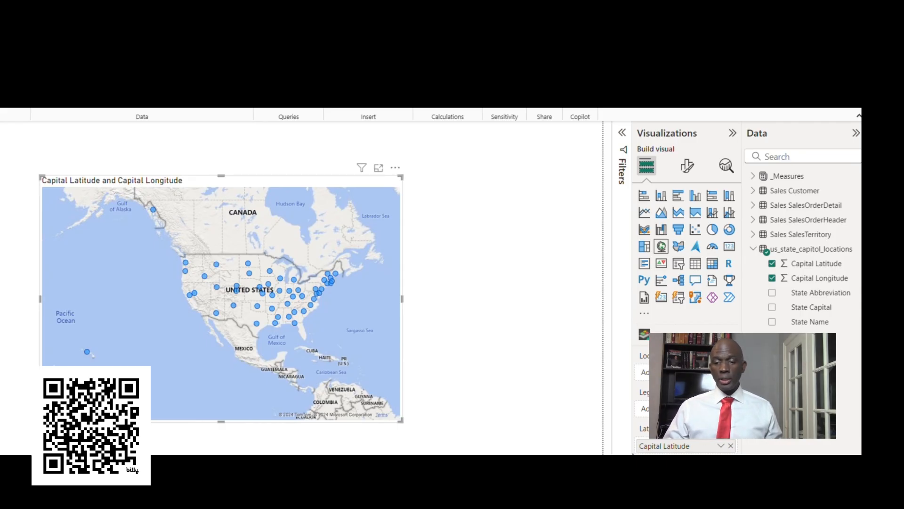
Step: Replace Capital Longitude and Capital Latitude with State Name as the map's location, viewing the visual's error details
{"action": "left_click", "coordinate": [731, 446]}
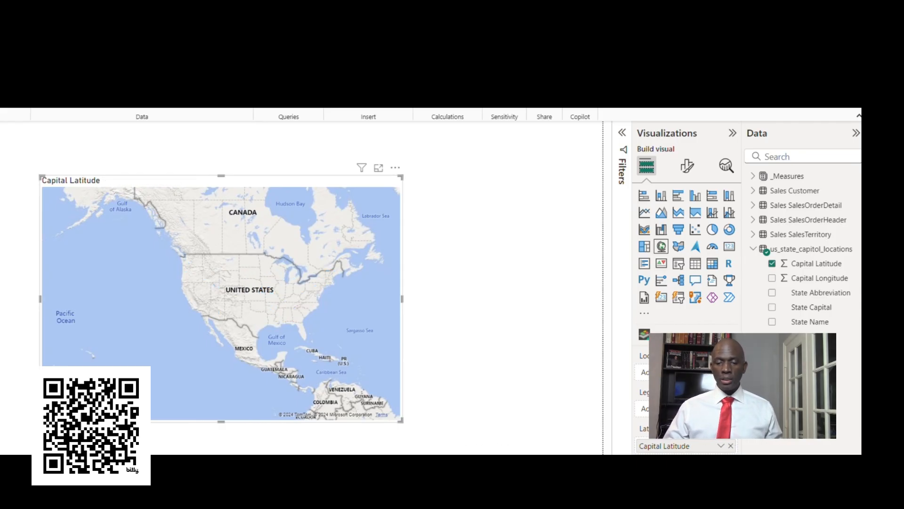
{"action": "left_click_drag", "start_coordinate": [819, 323], "coordinate": [641, 372]}
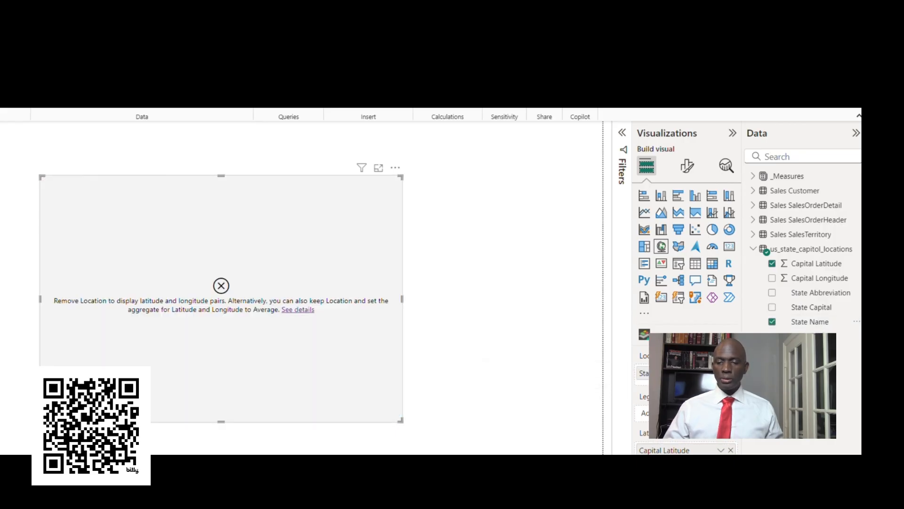
{"action": "left_click", "coordinate": [290, 310]}
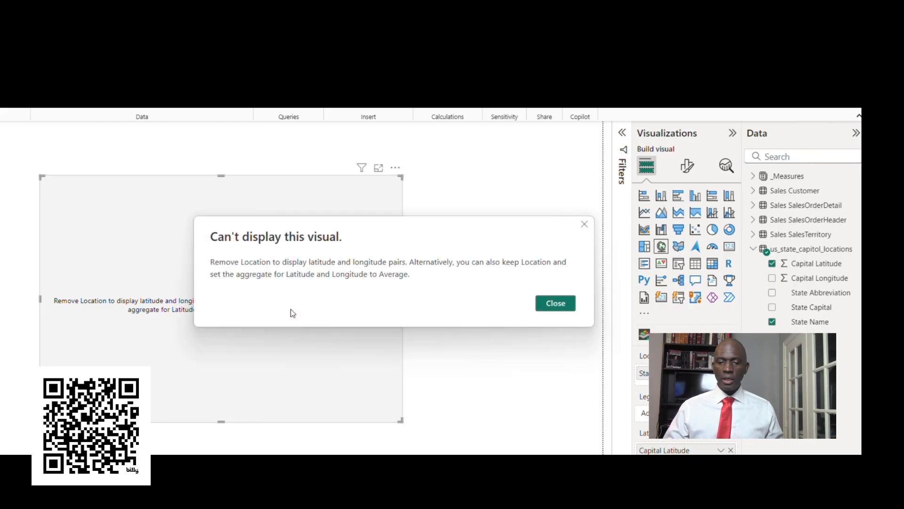
{"action": "left_click", "coordinate": [563, 304]}
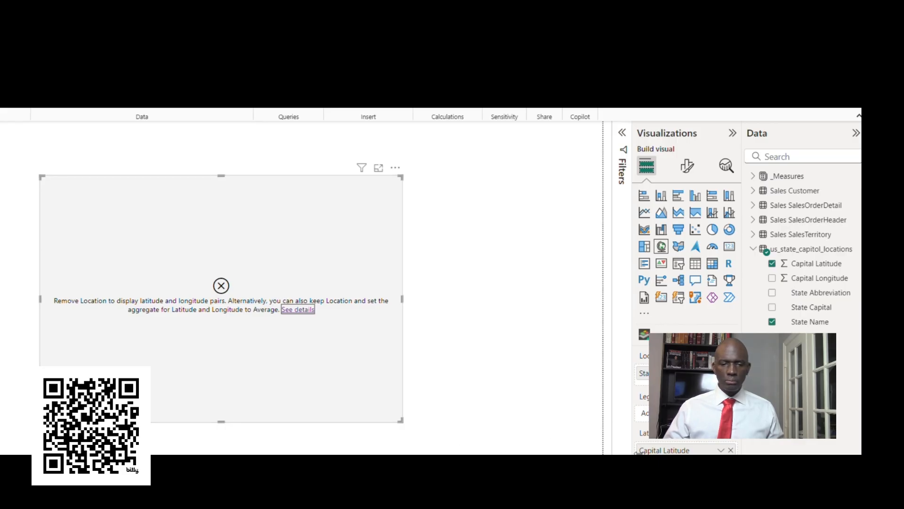
{"action": "left_click", "coordinate": [731, 449]}
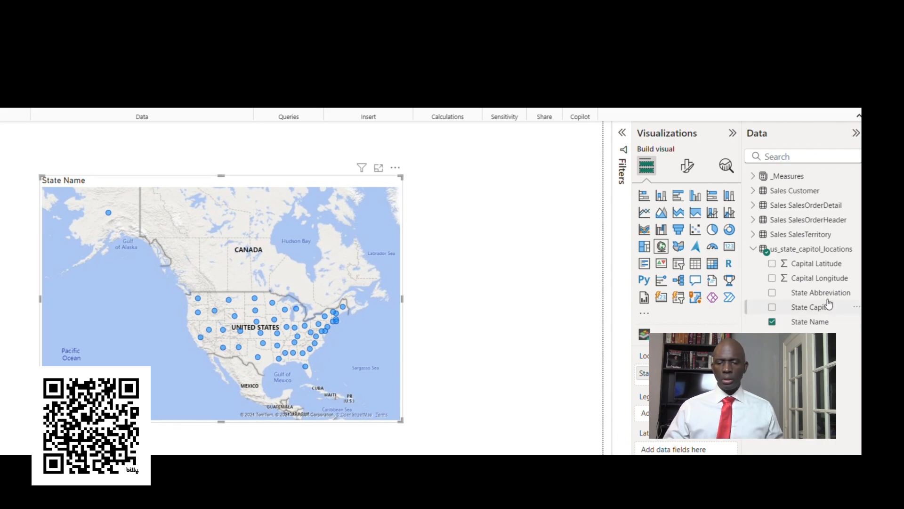
Step: Restore Capital Latitude and Capital Longitude on the map in place of State Name, and widen the visual
{"action": "double_click", "coordinate": [827, 264]}
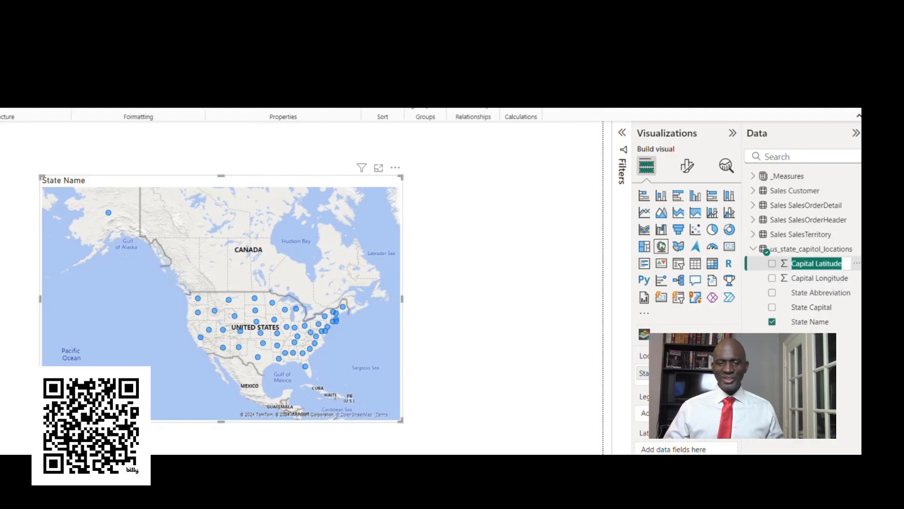
{"action": "left_click_drag", "start_coordinate": [817, 263], "coordinate": [685, 449]}
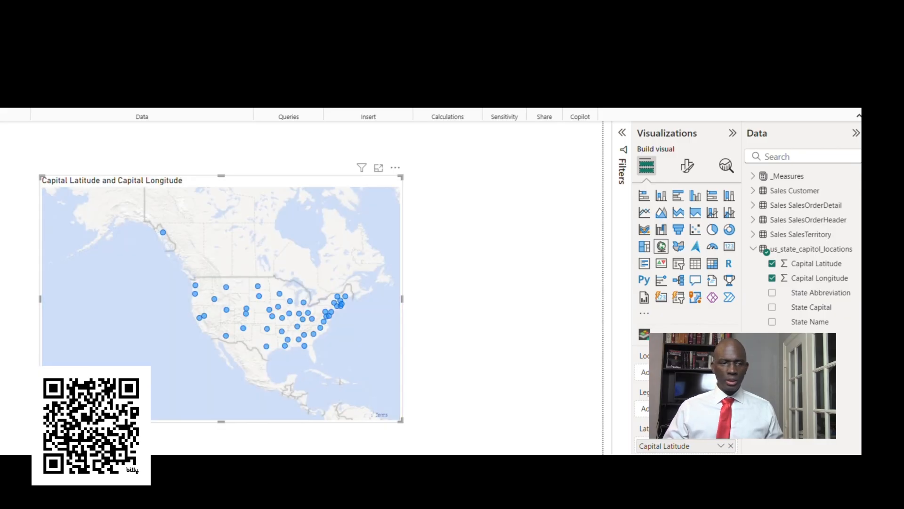
{"action": "left_click_drag", "start_coordinate": [402, 298], "coordinate": [353, 299]}
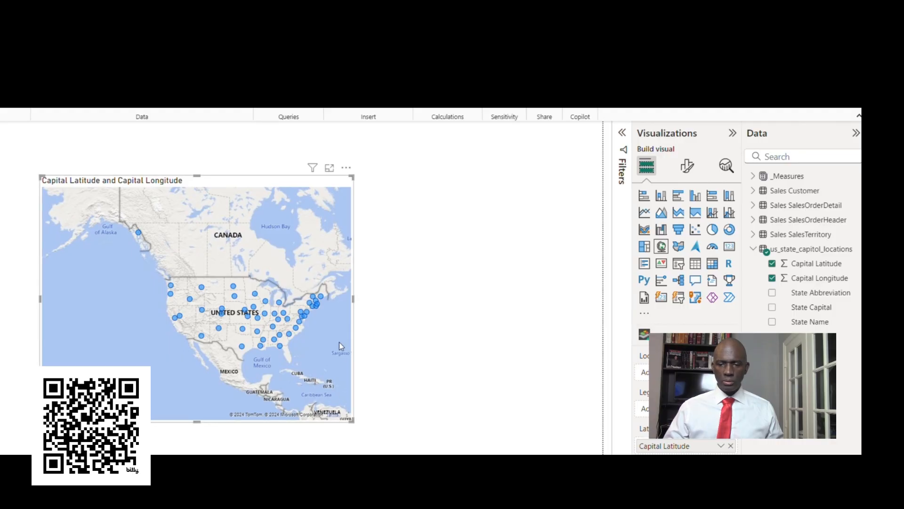
{"action": "left_click_drag", "start_coordinate": [352, 302], "coordinate": [412, 303]}
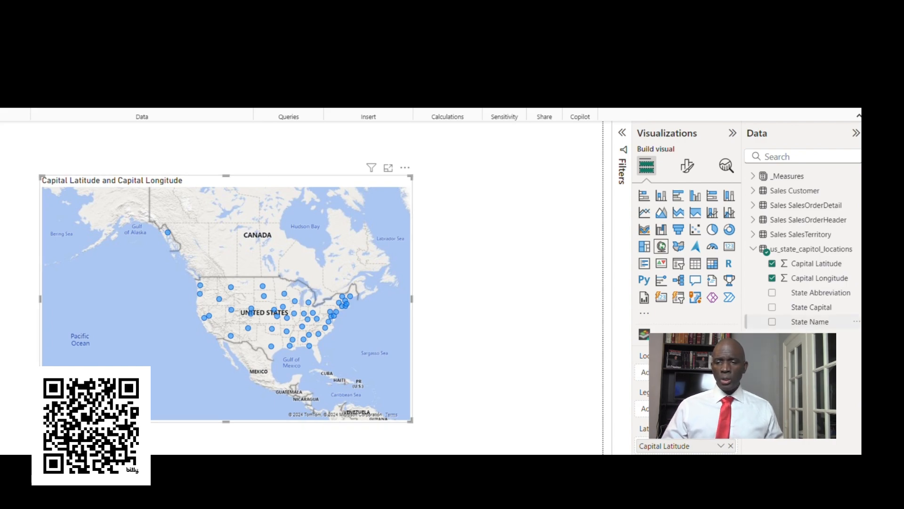
Step: Set State Name as the map's location and remove Capital Longitude and Capital Latitude
{"action": "left_click", "coordinate": [772, 322]}
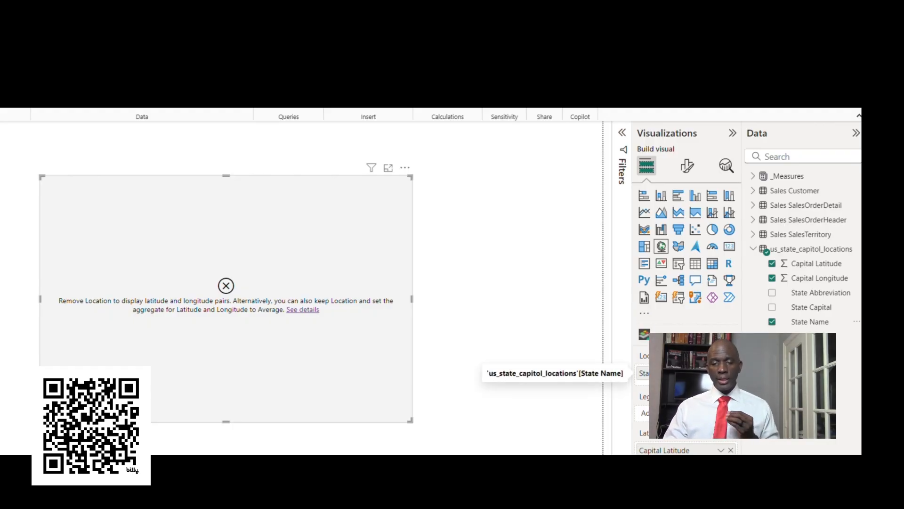
{"action": "left_click", "coordinate": [730, 490]}
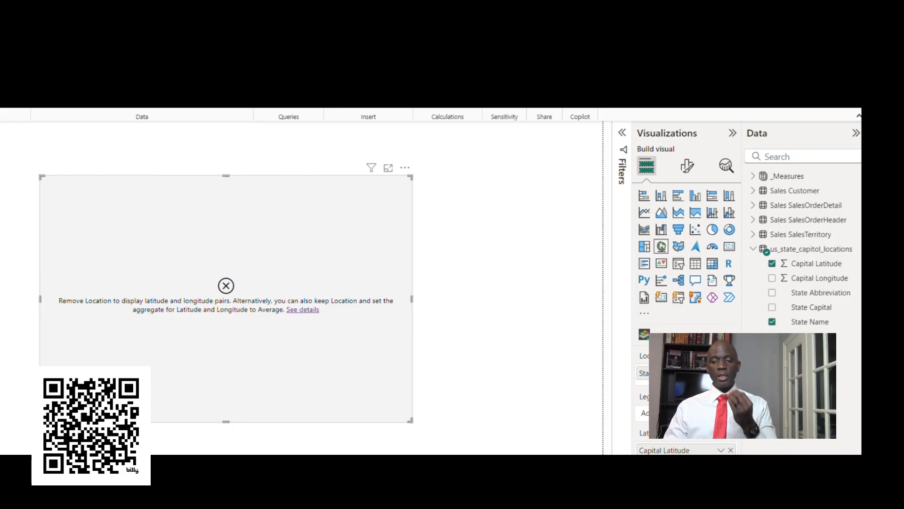
{"action": "left_click", "coordinate": [731, 450]}
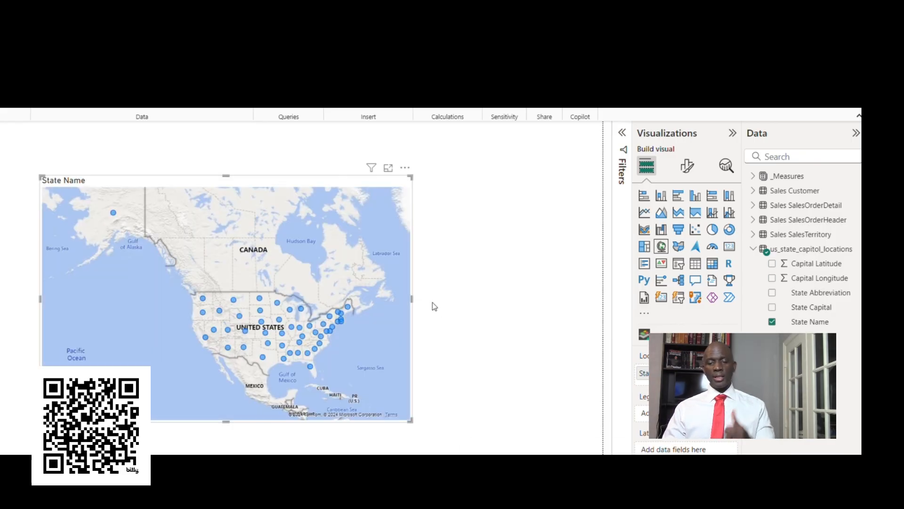
Step: Convert the State Name map to a filled map, and move and enlarge it toward the page's lower-left corner
{"action": "left_click_drag", "start_coordinate": [412, 298], "coordinate": [430, 300]}
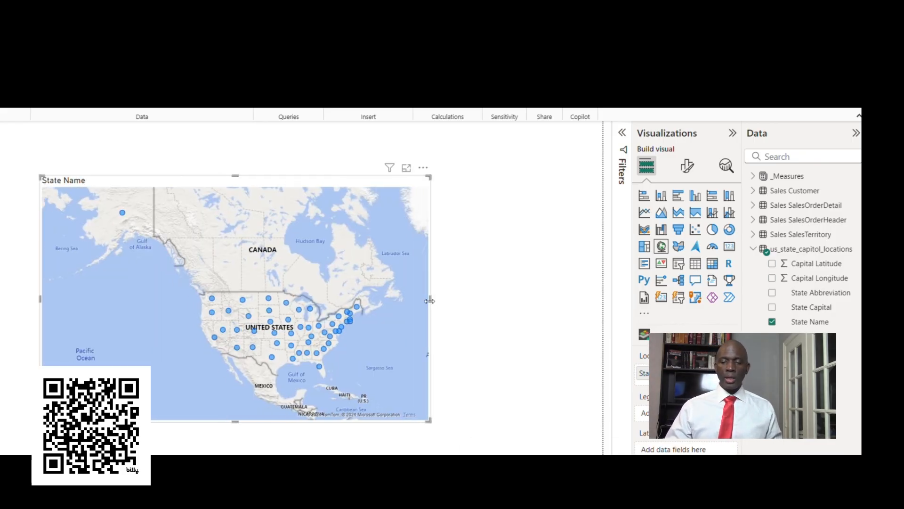
{"action": "left_click_drag", "start_coordinate": [257, 195], "coordinate": [205, 204]}
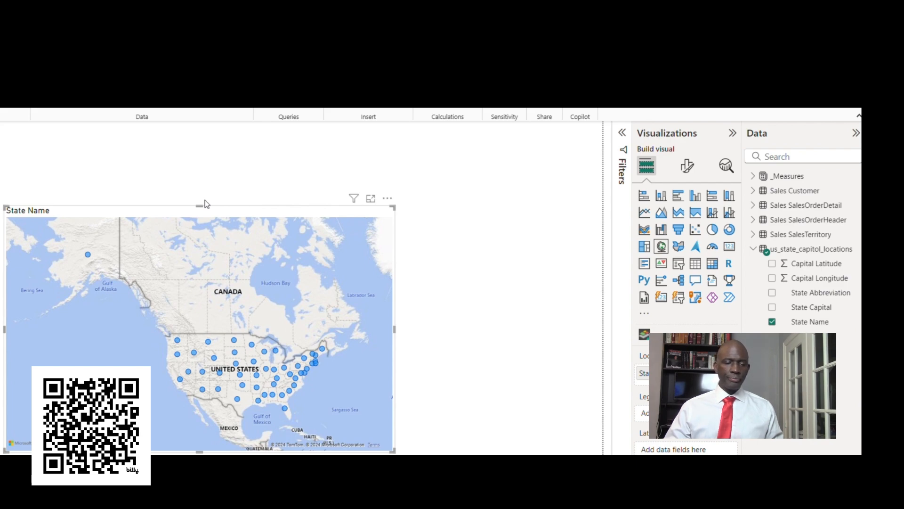
{"action": "left_click", "coordinate": [678, 246]}
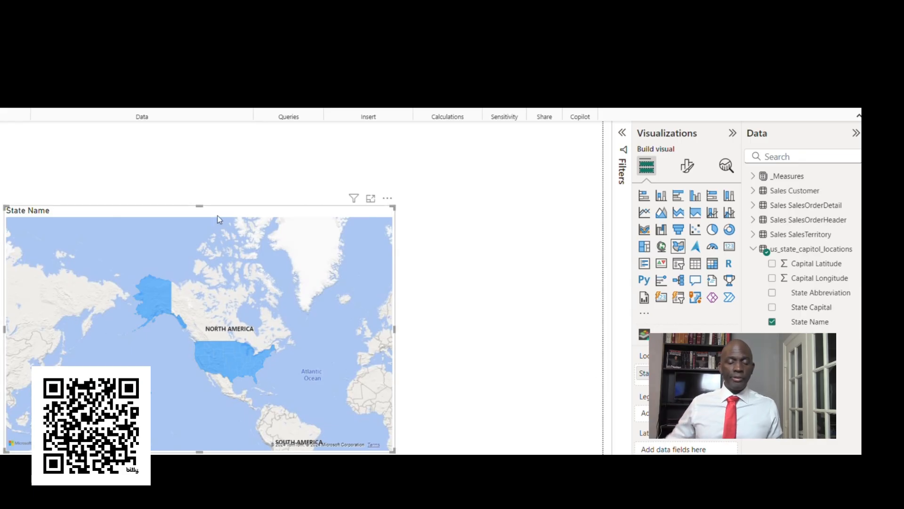
{"action": "left_click_drag", "start_coordinate": [198, 208], "coordinate": [202, 178]}
{"action": "left_click_drag", "start_coordinate": [394, 316], "coordinate": [414, 318]}
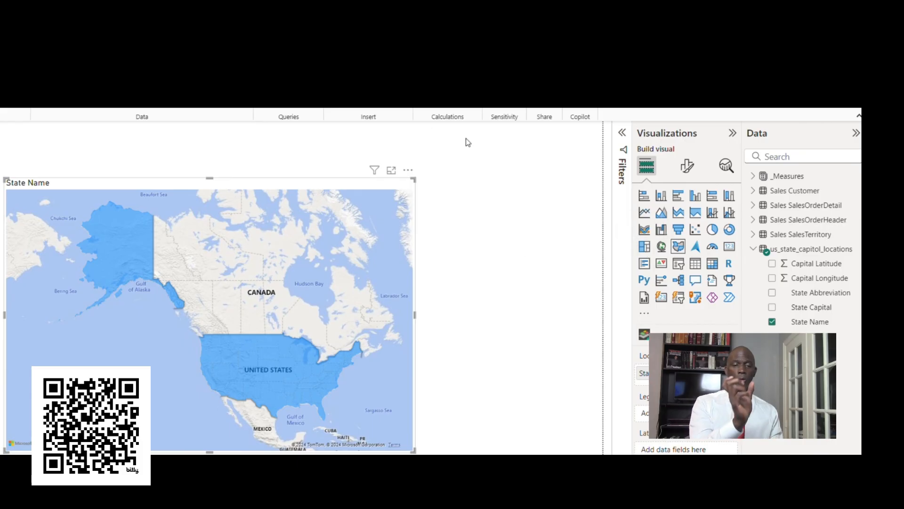
Step: Add a slicer on State Capital, shrink it, and place it above and to the right of the map
{"action": "left_click", "coordinate": [489, 163]}
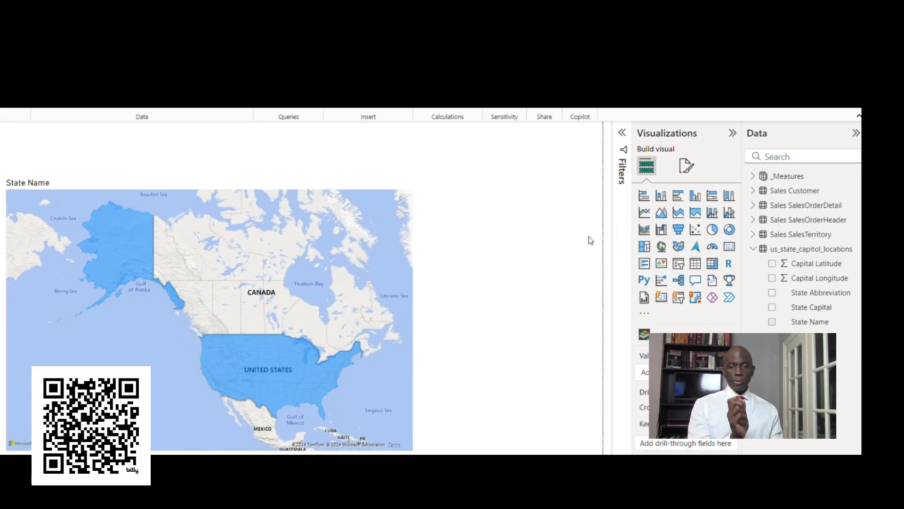
{"action": "left_click", "coordinate": [679, 264]}
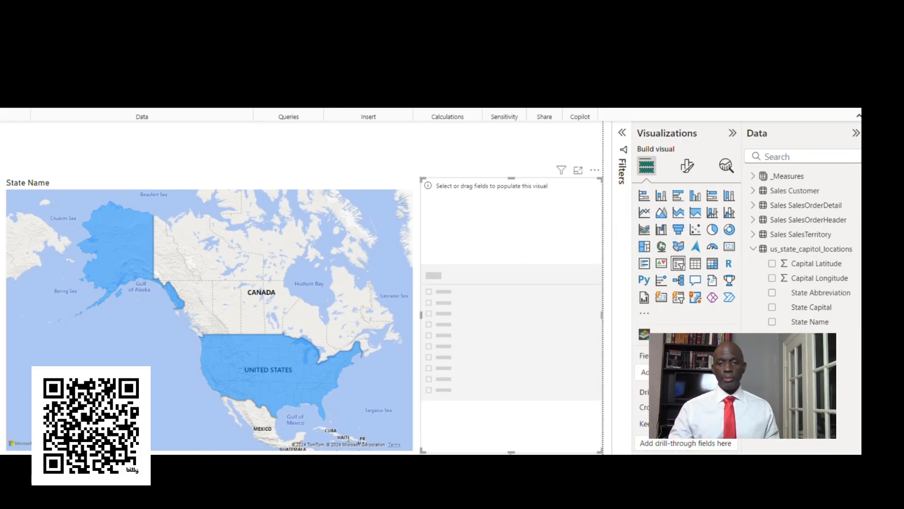
{"action": "left_click_drag", "start_coordinate": [516, 445], "coordinate": [529, 239]}
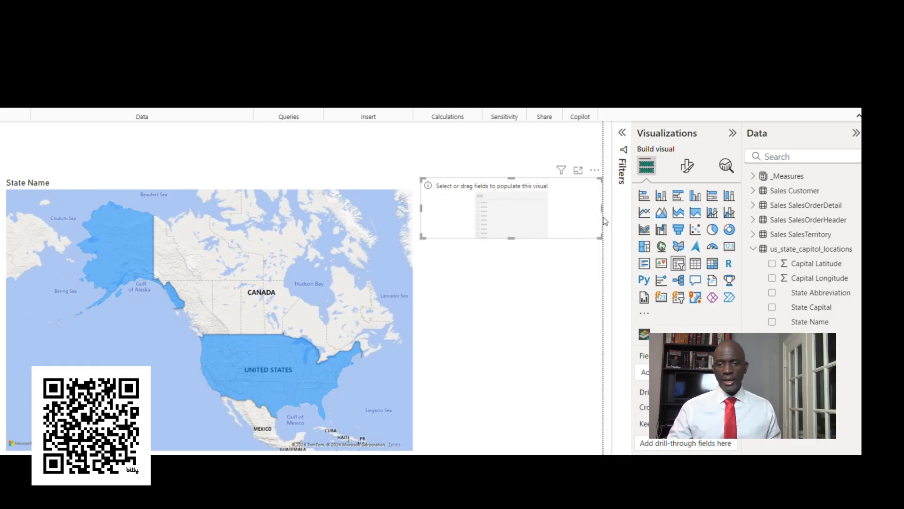
{"action": "left_click_drag", "start_coordinate": [601, 209], "coordinate": [551, 166]}
{"action": "left_click_drag", "start_coordinate": [800, 307], "coordinate": [526, 178]}
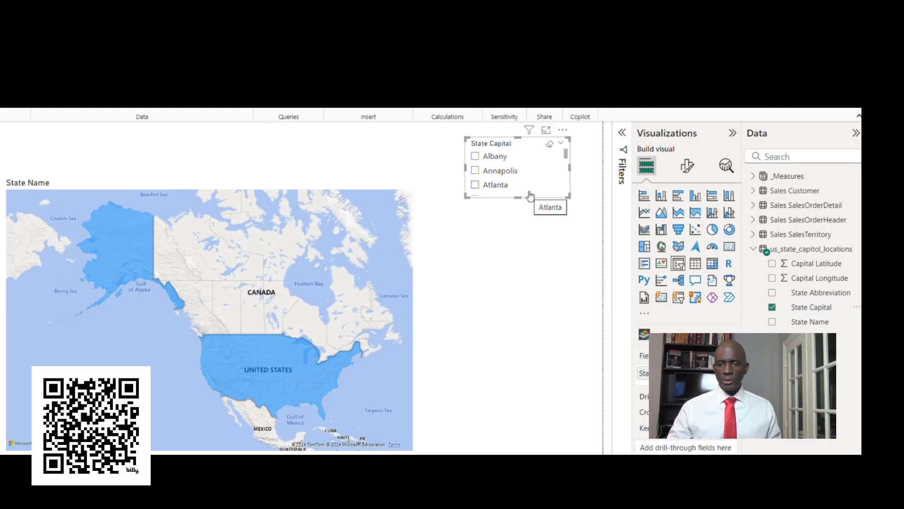
Step: Check how the map responds to the State Capital slicer with Atlanta, Annapolis and again Atlanta selected
{"action": "left_click", "coordinate": [475, 185]}
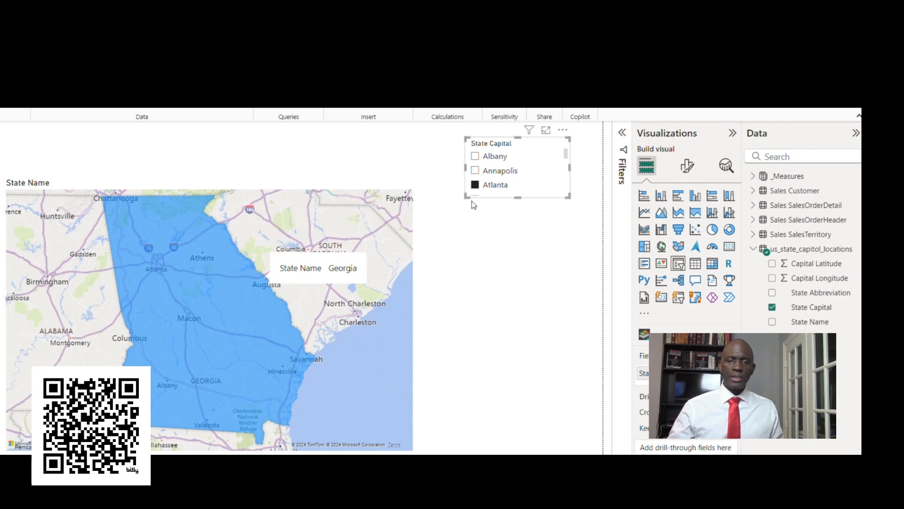
{"action": "left_click", "coordinate": [475, 171]}
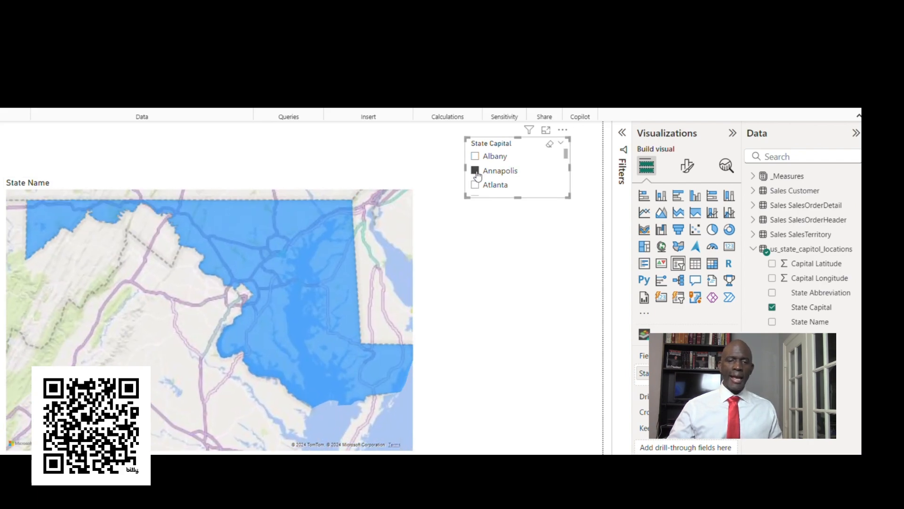
{"action": "left_click", "coordinate": [480, 183]}
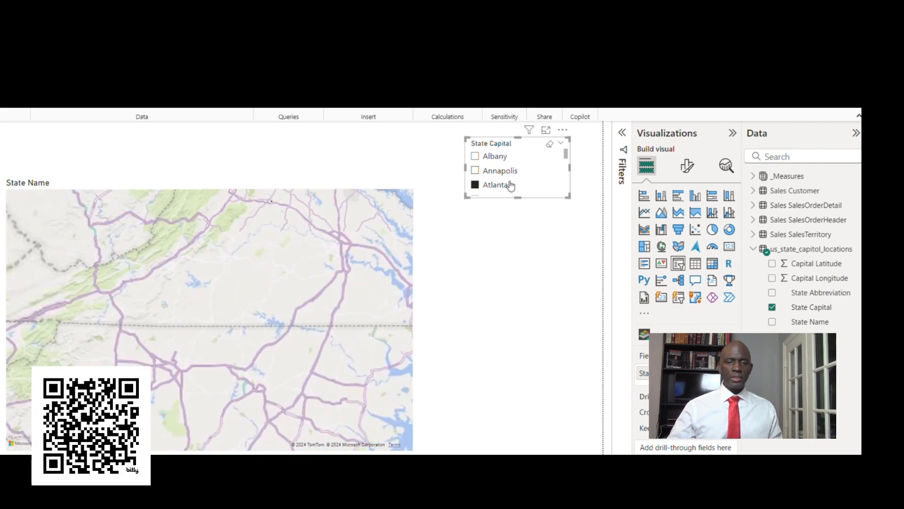
Step: Lengthen the State Capital slicer and test it with Charleston, Columbus, and Columbus with Columbia, clearing the selection at the end
{"action": "left_click_drag", "start_coordinate": [527, 304], "coordinate": [532, 440]}
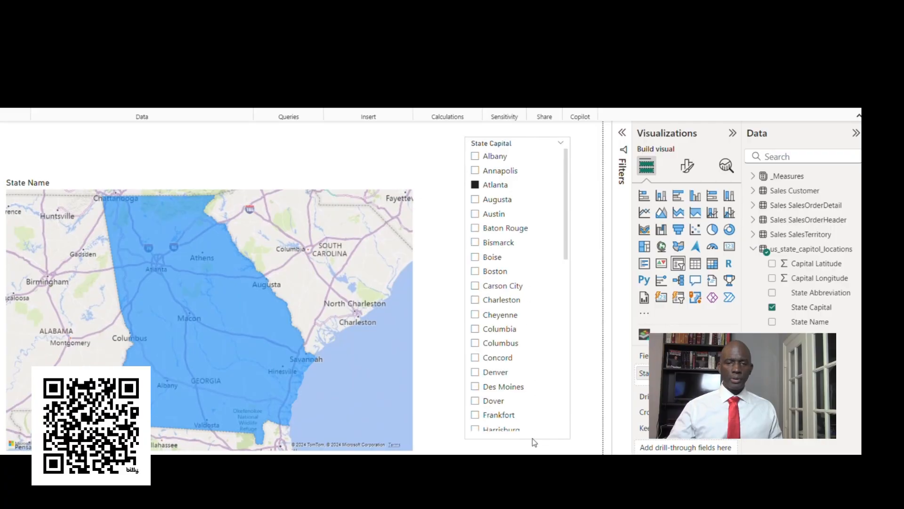
{"action": "left_click", "coordinate": [475, 300]}
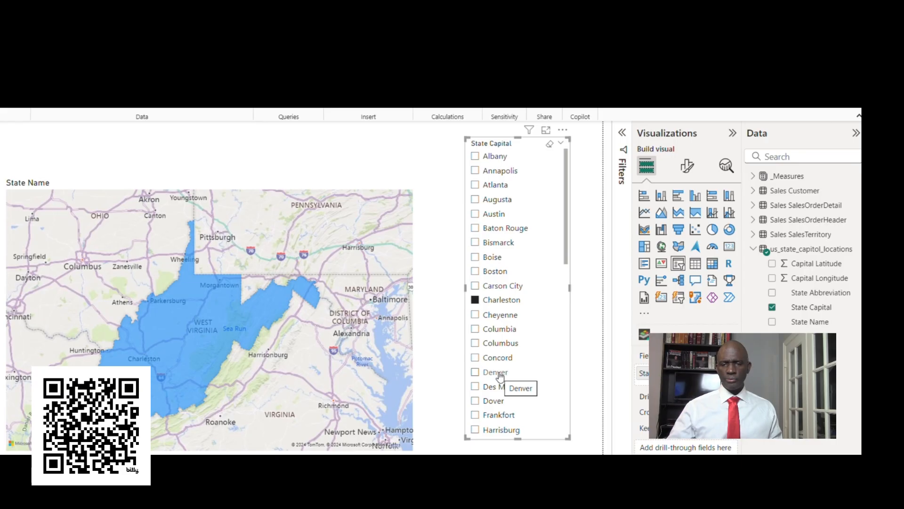
{"action": "left_click", "coordinate": [475, 344]}
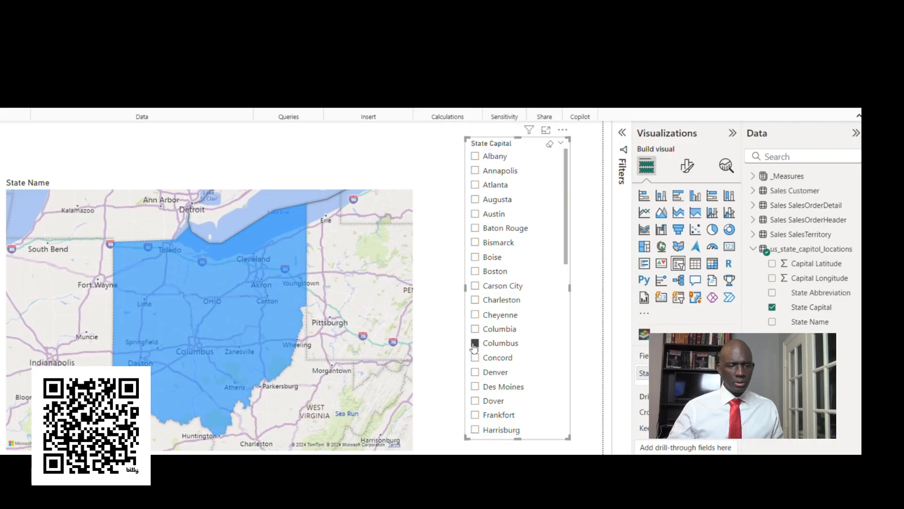
{"action": "left_click", "coordinate": [475, 329], "text": "ctrl"}
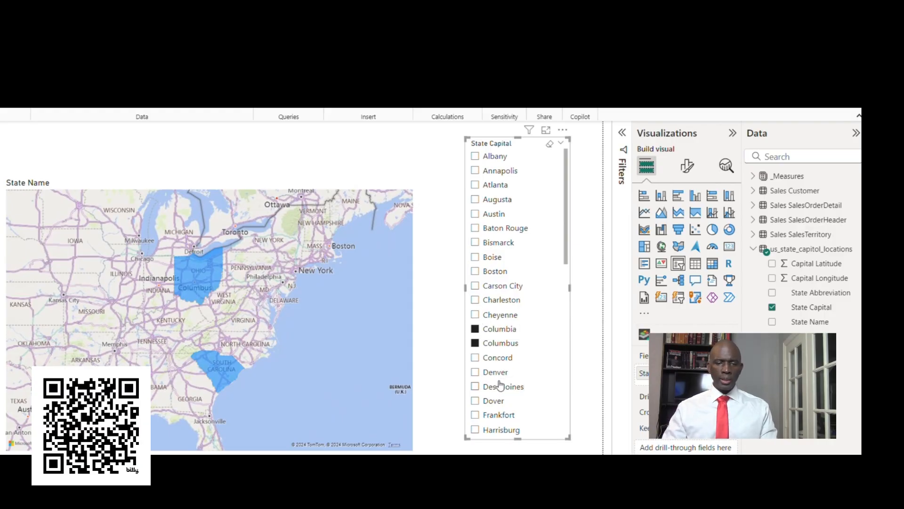
{"action": "left_click", "coordinate": [475, 343]}
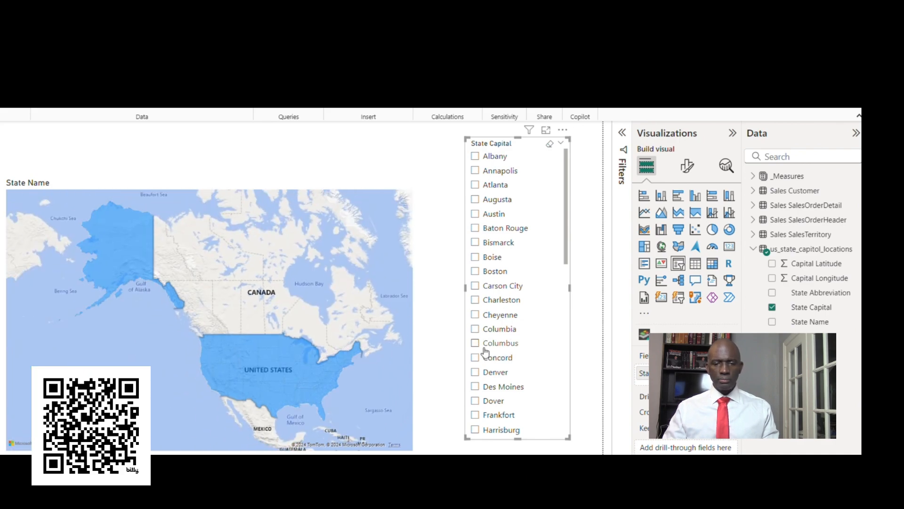
Step: Filter the map to the states whose capitals are Austin and Little Rock
{"action": "left_click", "coordinate": [475, 214]}
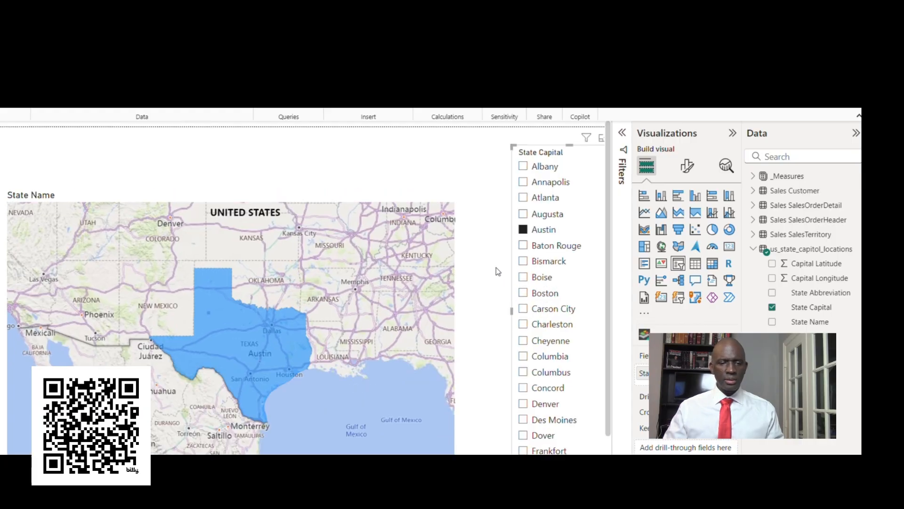
{"action": "scroll", "coordinate": [521, 323], "scroll_direction": "down", "scroll_amount": 3}
{"action": "scroll", "coordinate": [526, 331], "scroll_direction": "down", "scroll_amount": 2}
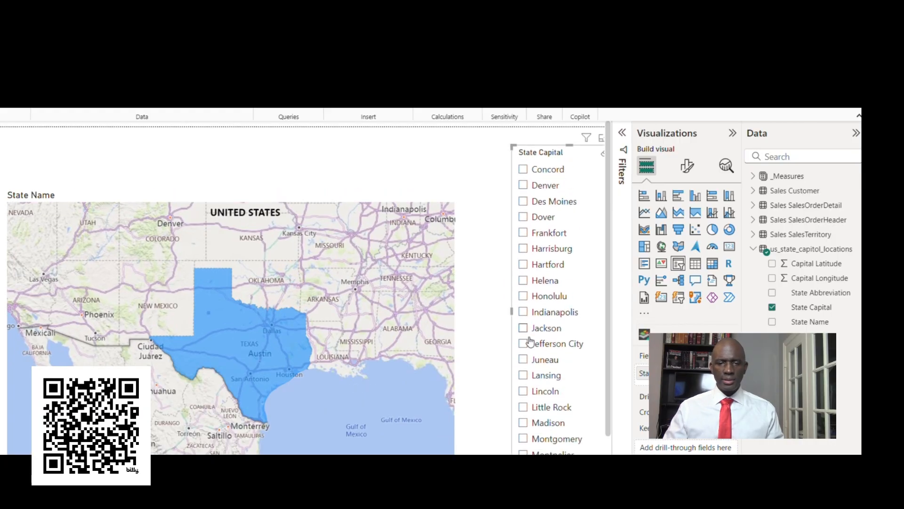
{"action": "left_click", "coordinate": [524, 407]}
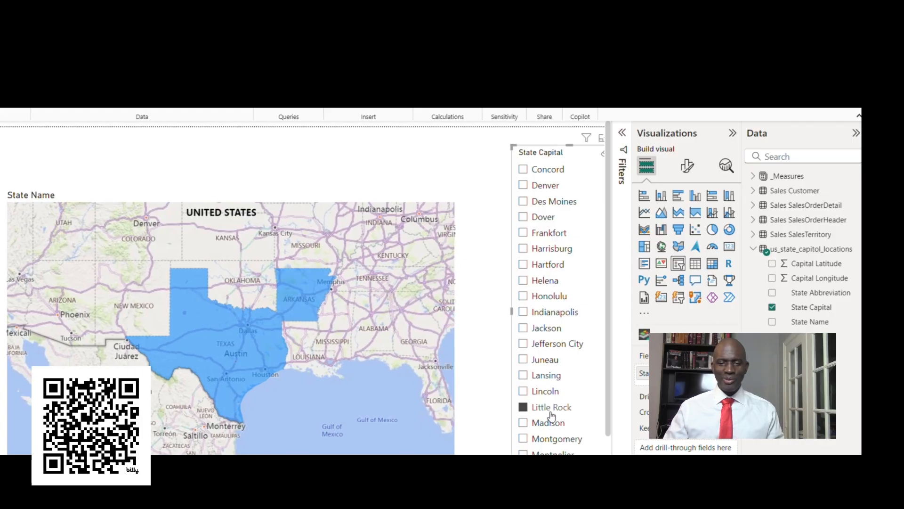
Step: Add Jefferson City, Lincoln, Montgomery and Montpelier to the State Capital slicer selection and check the matching states on the map
{"action": "scroll", "coordinate": [548, 414], "scroll_direction": "down", "scroll_amount": 3}
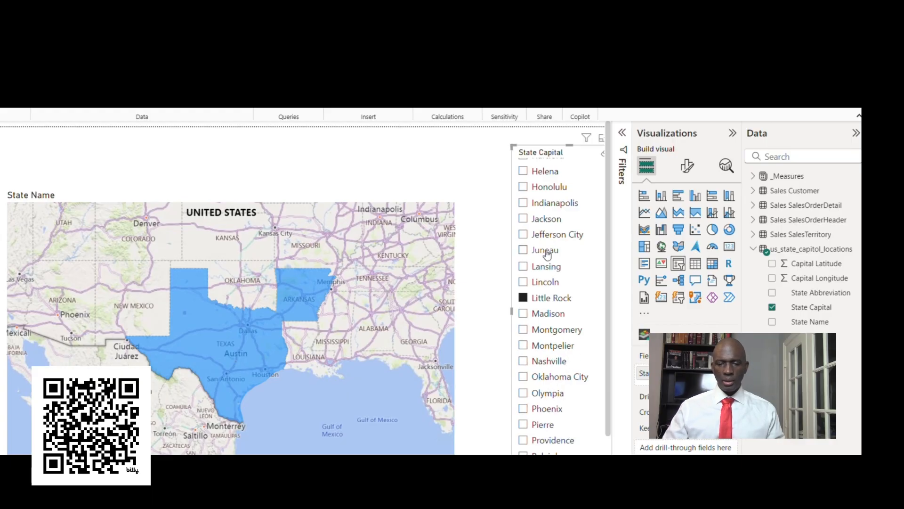
{"action": "left_click", "coordinate": [524, 235]}
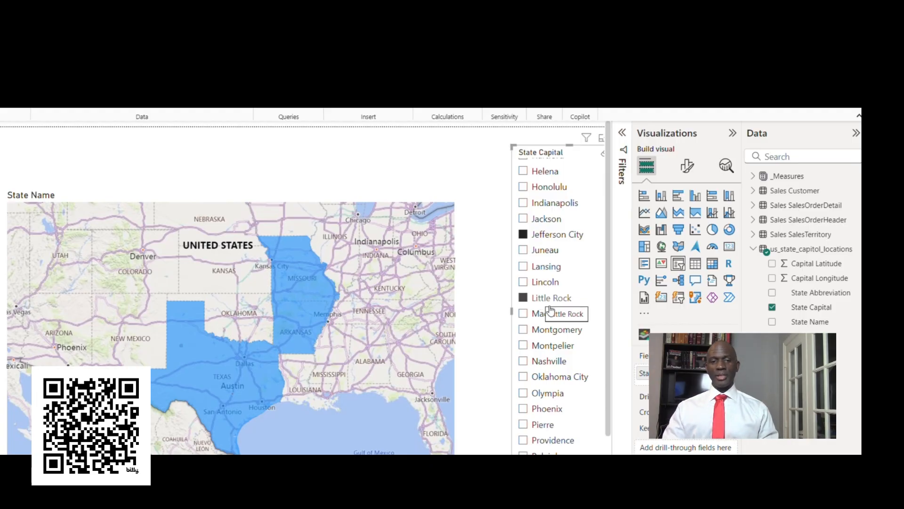
{"action": "left_click", "coordinate": [523, 283]}
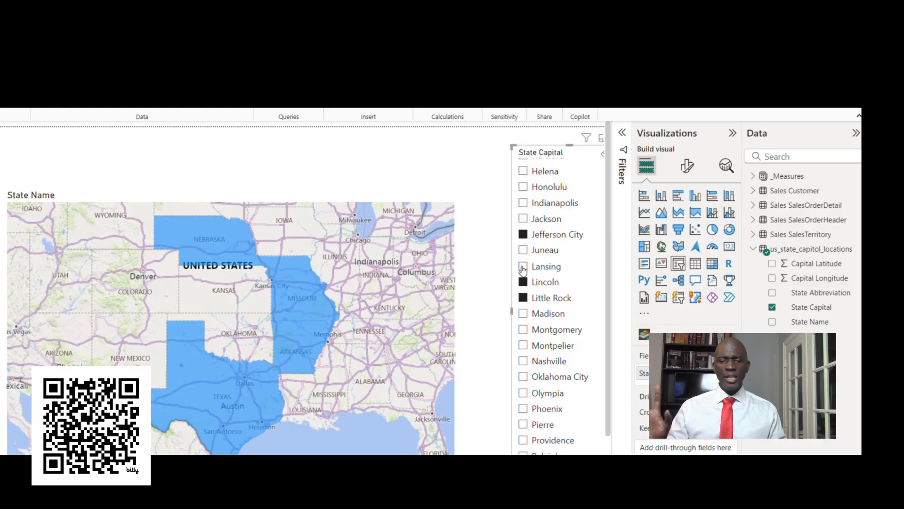
{"action": "left_click", "coordinate": [523, 330]}
{"action": "left_click", "coordinate": [523, 346]}
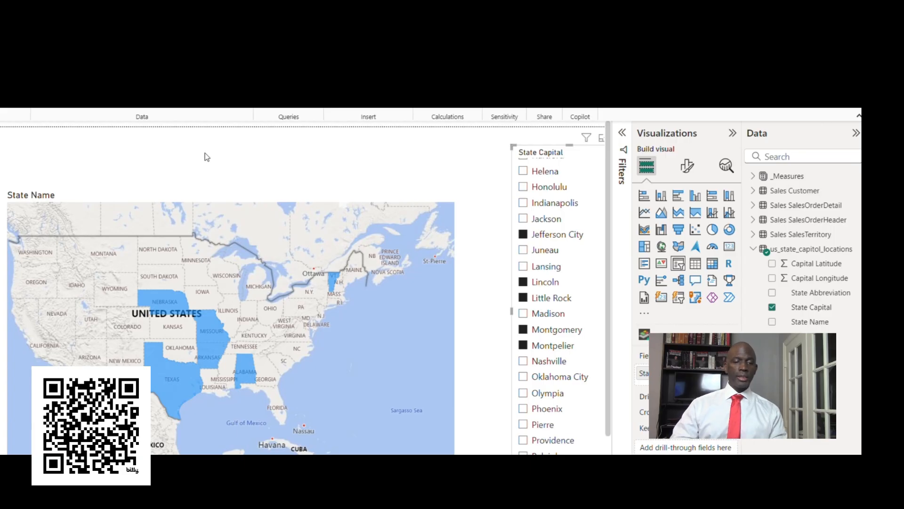
{"action": "mouse_move", "coordinate": [182, 396]}
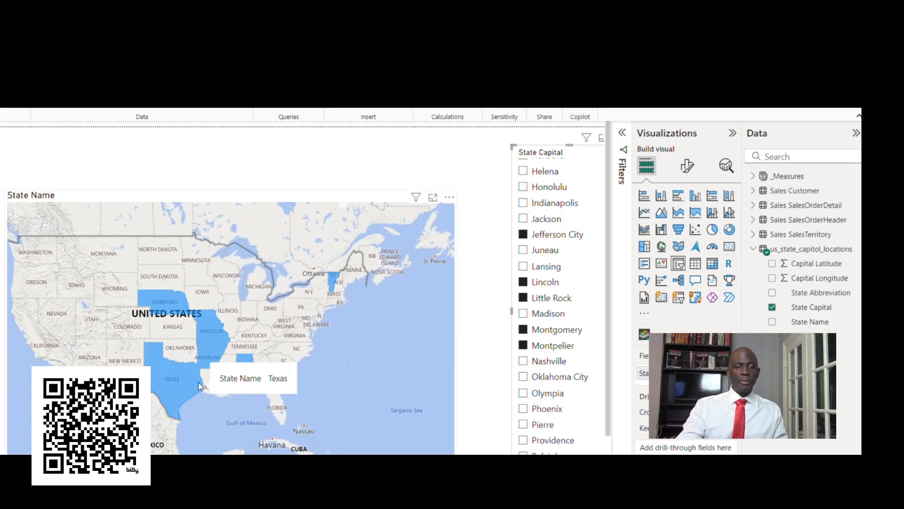
{"action": "mouse_move", "coordinate": [211, 327]}
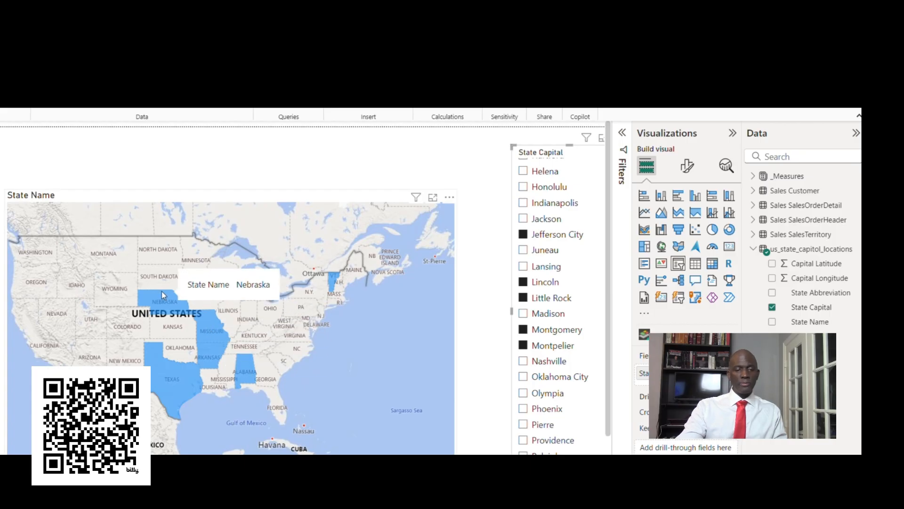
{"action": "mouse_move", "coordinate": [253, 386]}
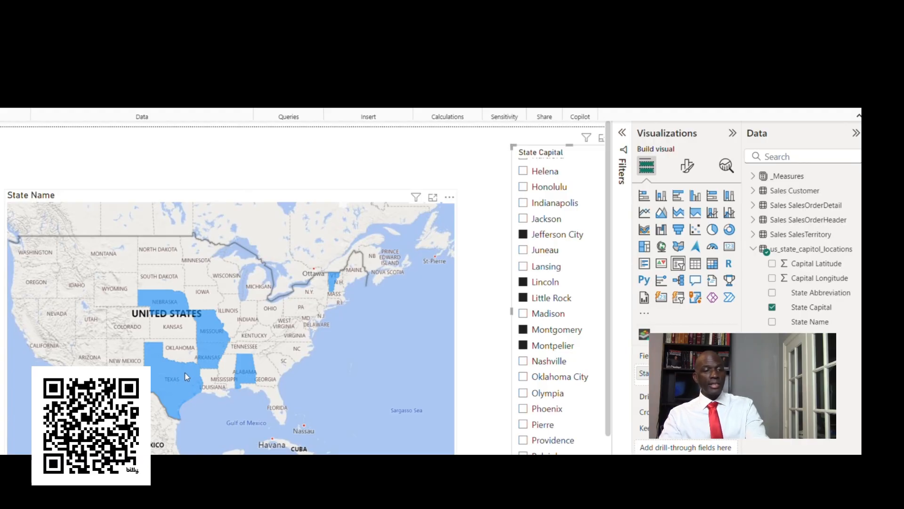
{"action": "mouse_move", "coordinate": [182, 366]}
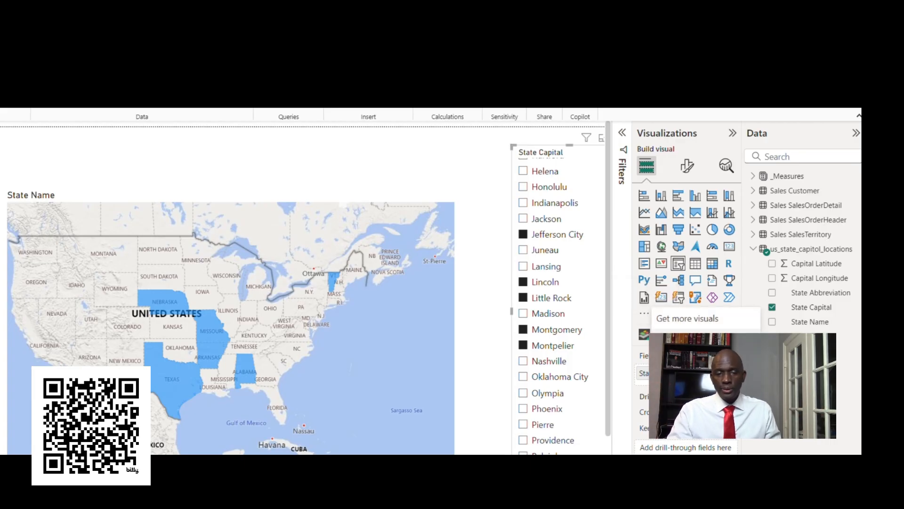
{"action": "left_click", "coordinate": [692, 339]}
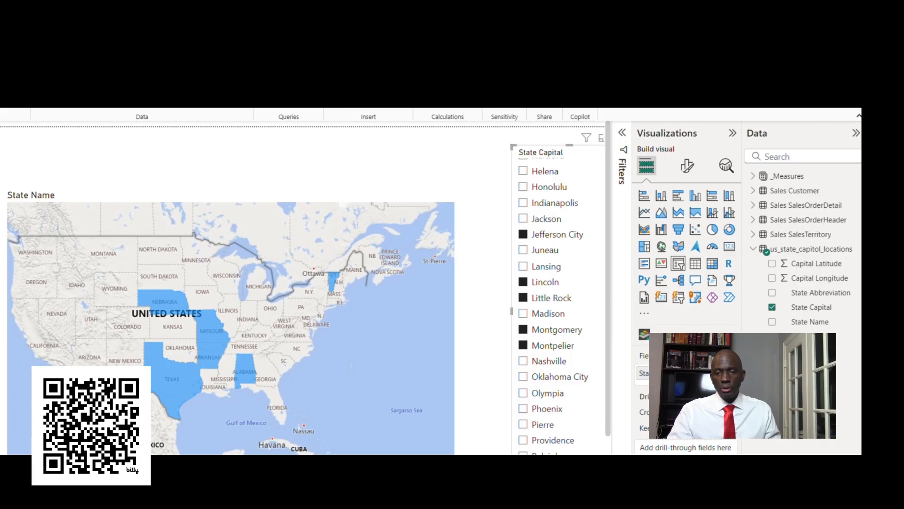
{"action": "left_click", "coordinate": [590, 318]}
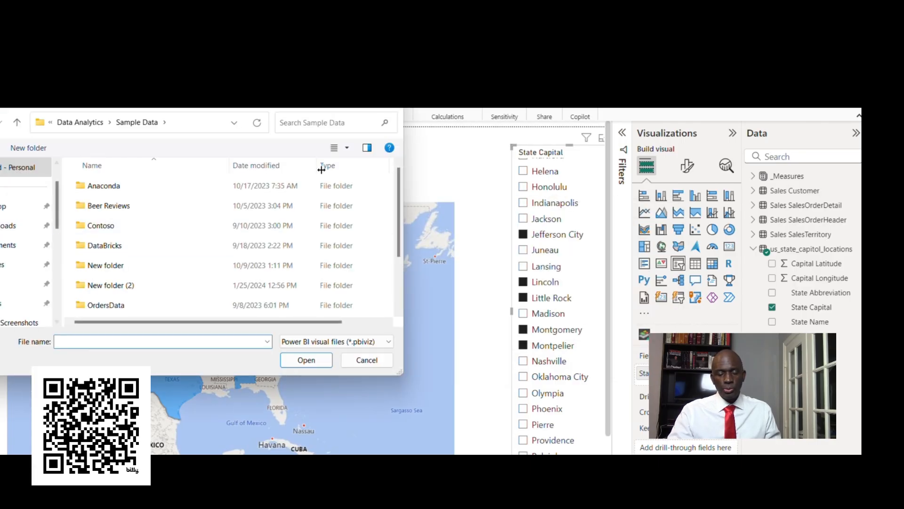
{"action": "left_click", "coordinate": [396, 109]}
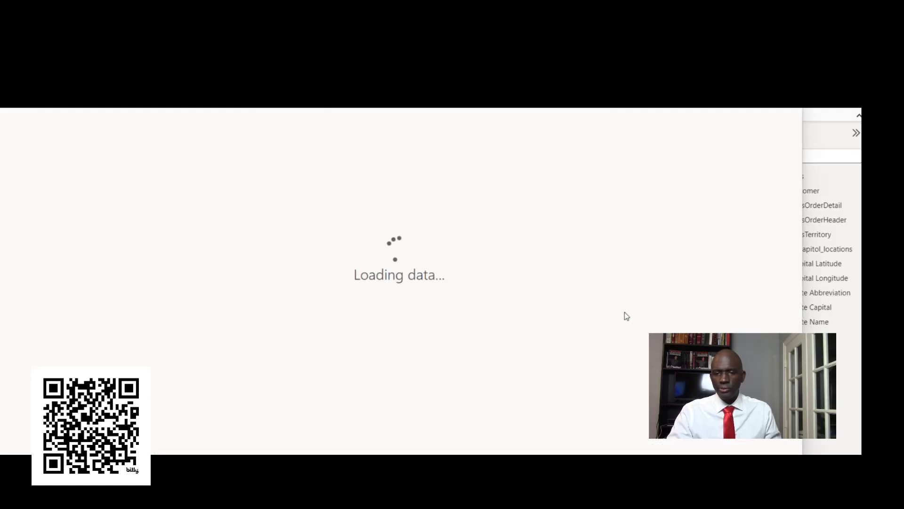
Step: Filter the gallery of additional visuals by Maps, browse the map visuals on offer, and close the gallery
{"action": "left_click", "coordinate": [156, 190]}
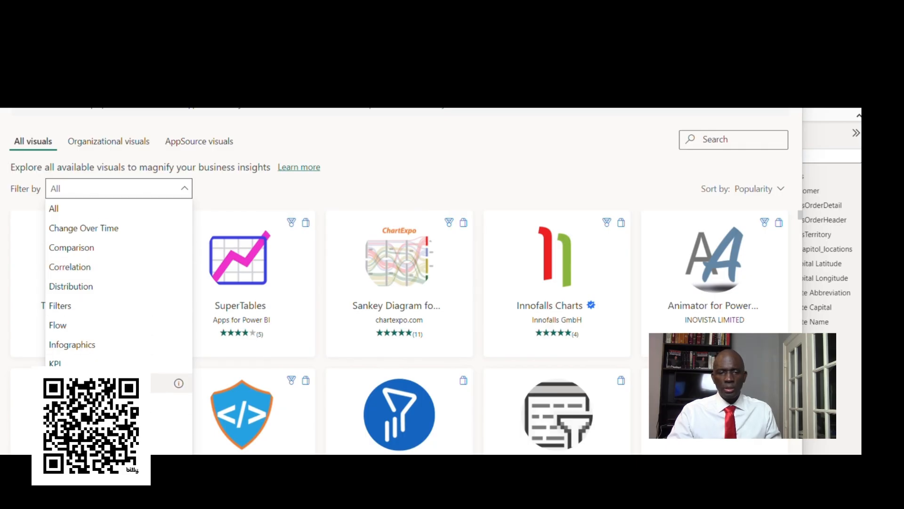
{"action": "left_click", "coordinate": [178, 381]}
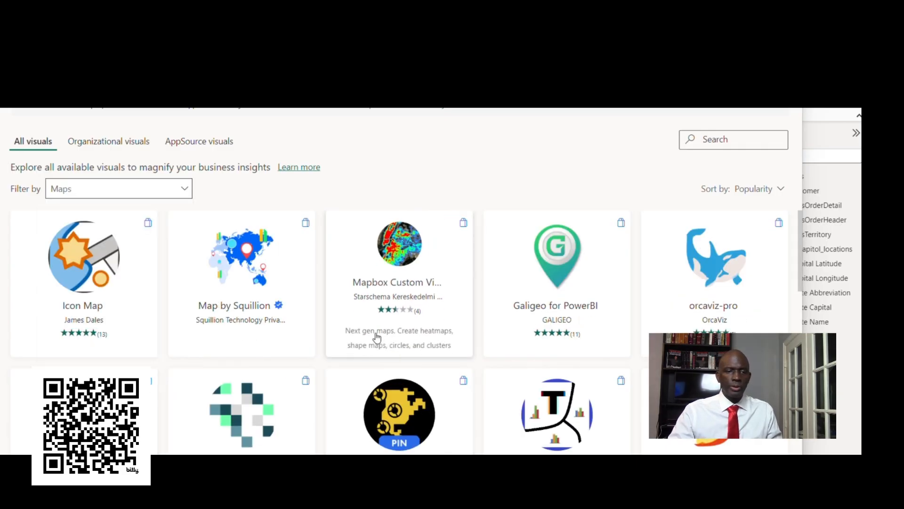
{"action": "scroll", "coordinate": [380, 339], "scroll_direction": "down", "scroll_amount": 1}
{"action": "scroll", "coordinate": [379, 340], "scroll_direction": "down", "scroll_amount": 5}
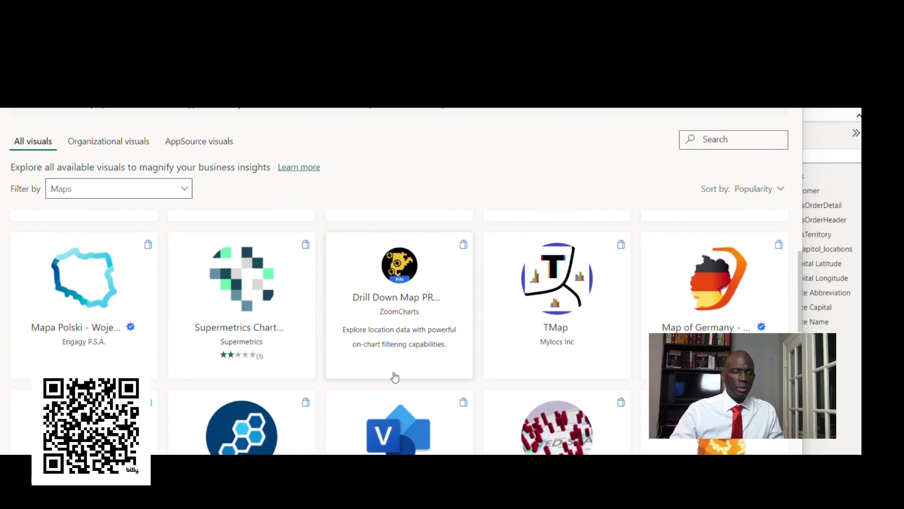
{"action": "scroll", "coordinate": [395, 375], "scroll_direction": "down", "scroll_amount": 3}
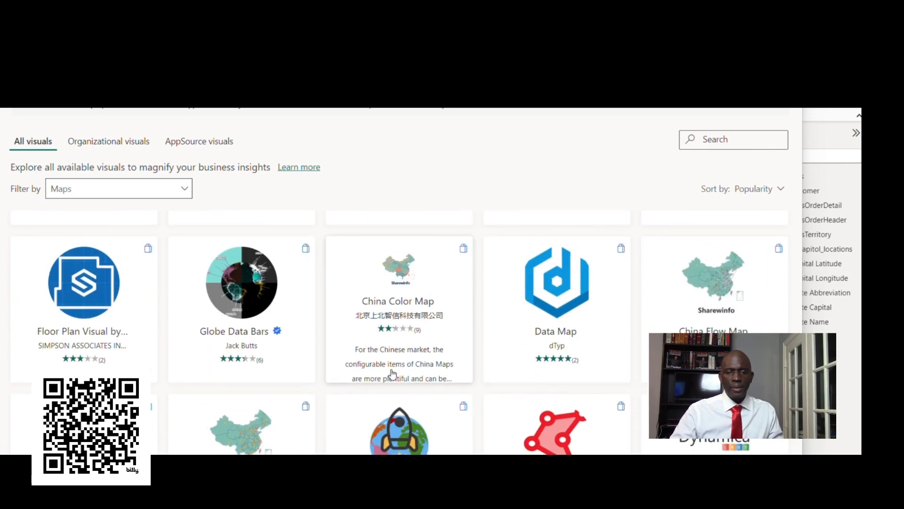
{"action": "scroll", "coordinate": [392, 372], "scroll_direction": "down", "scroll_amount": 1}
{"action": "scroll", "coordinate": [391, 376], "scroll_direction": "down", "scroll_amount": 3}
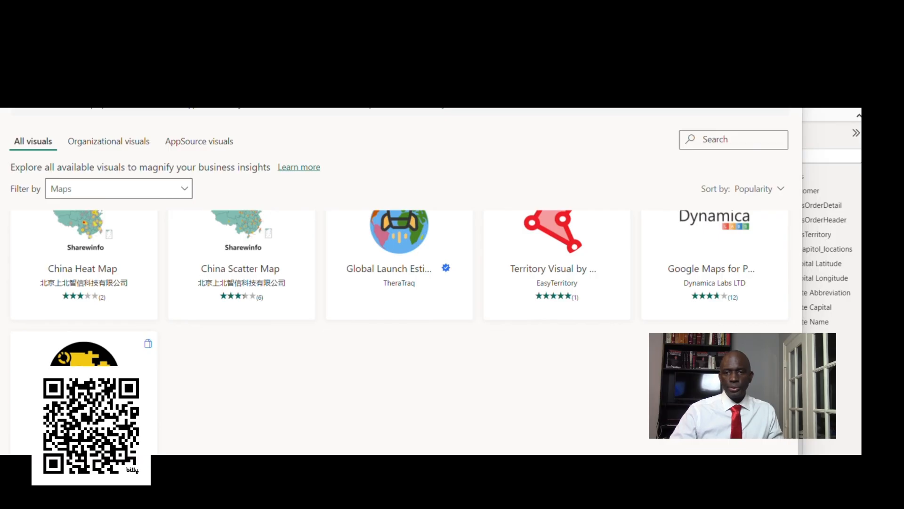
{"action": "left_click", "coordinate": [786, 70]}
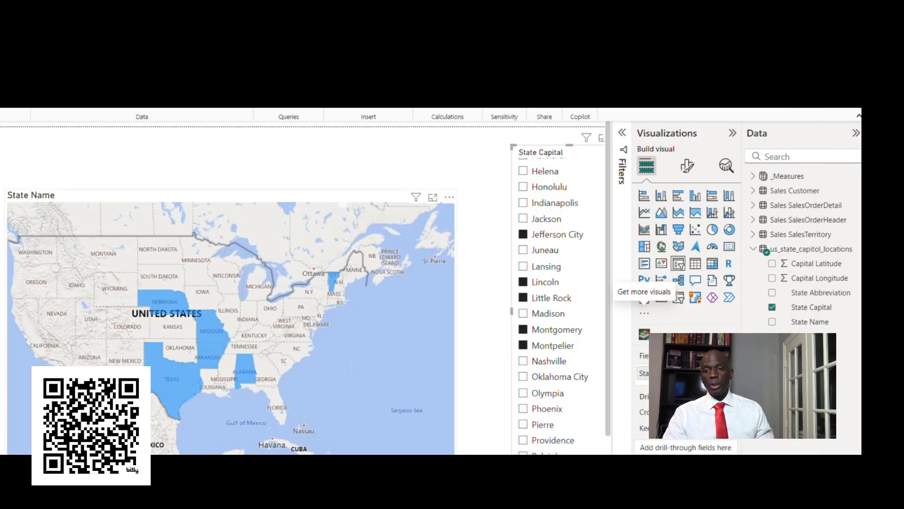
Step: Clear the State Capital slicer selection and select Texas, Oklahoma, Kansas, Missouri, Arkansas and Illinois together directly on the filled map
{"action": "left_click", "coordinate": [176, 335]}
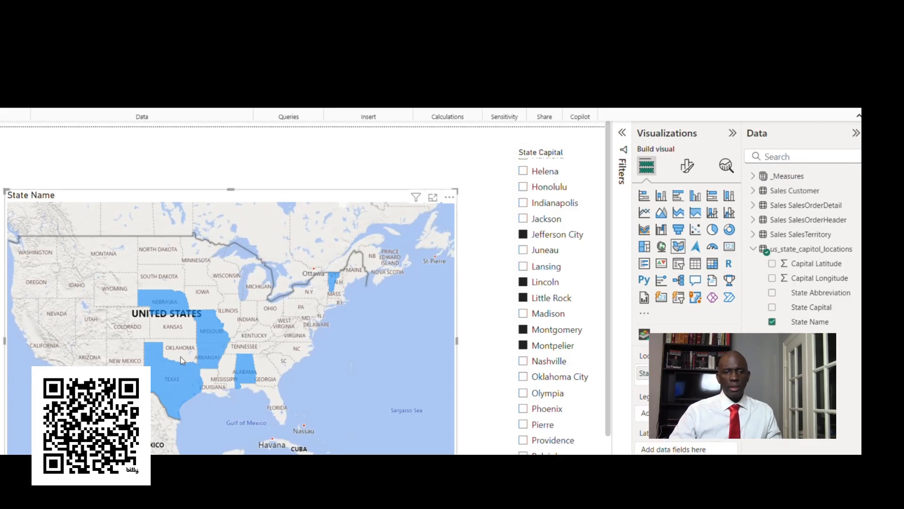
{"action": "left_click", "coordinate": [524, 238]}
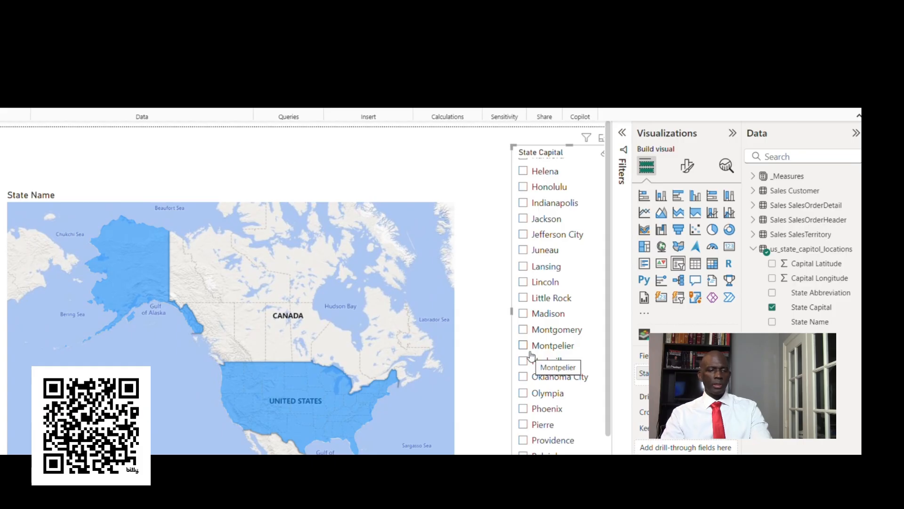
{"action": "left_click", "coordinate": [282, 401]}
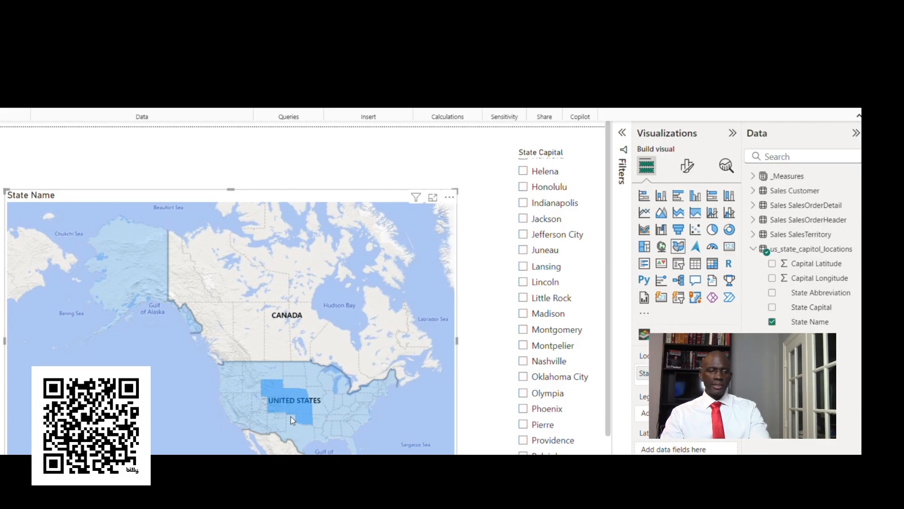
{"action": "scroll", "coordinate": [388, 394], "scroll_direction": "up", "scroll_amount": 3}
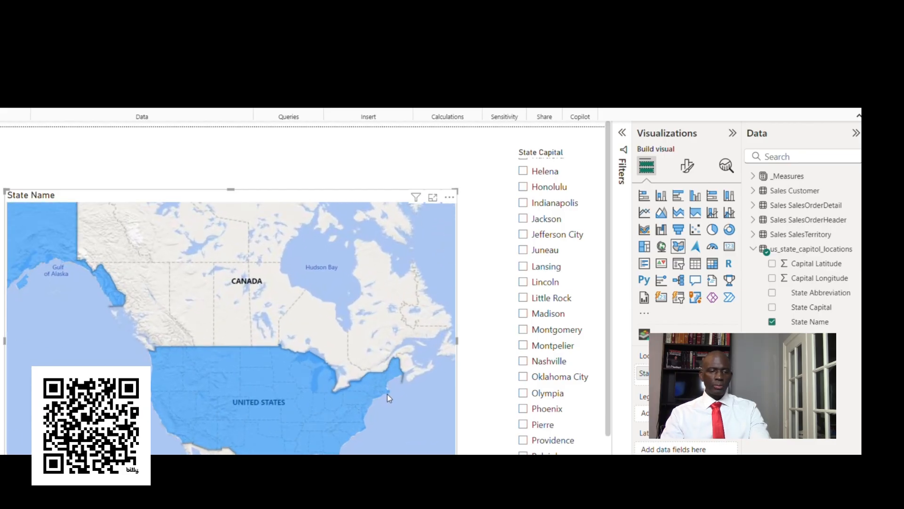
{"action": "left_click_drag", "start_coordinate": [289, 301], "coordinate": [279, 244]}
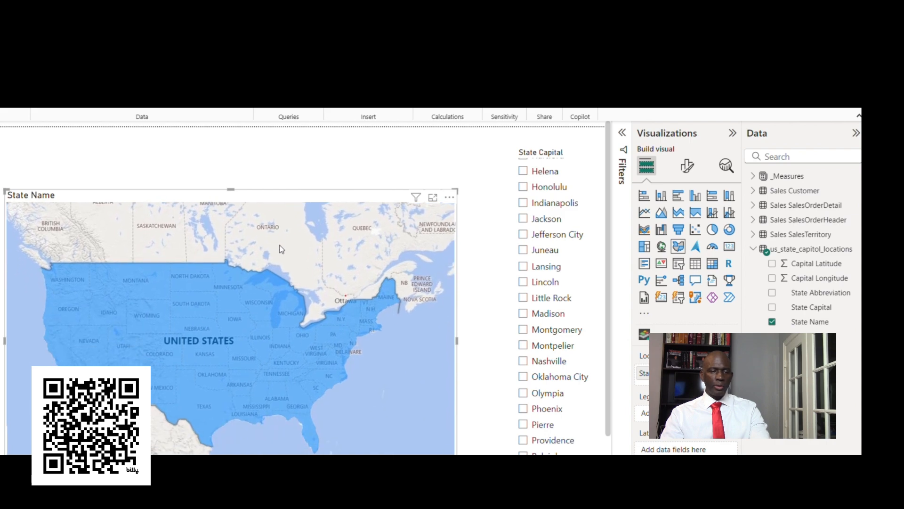
{"action": "left_click", "coordinate": [196, 405]}
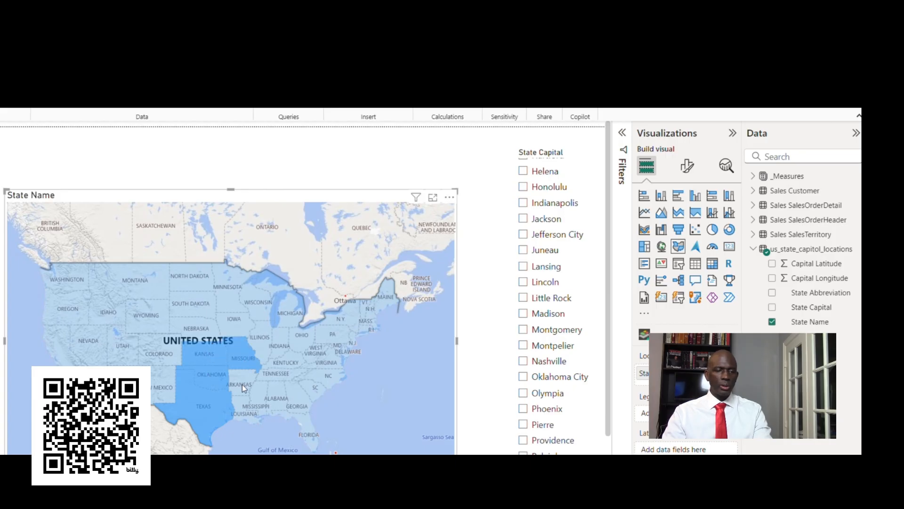
{"action": "left_click", "coordinate": [262, 351], "text": "ctrl"}
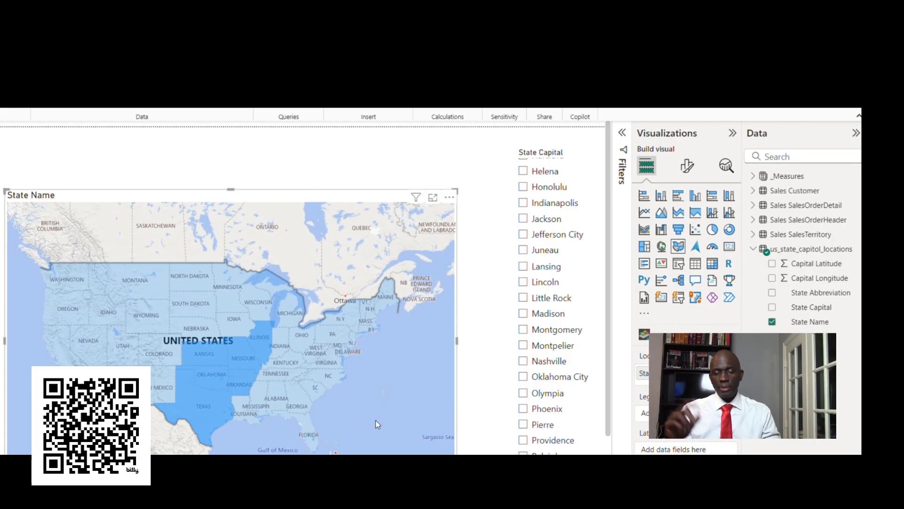
Step: Convert the filled map to a Map visual and from that to an Azure map, framing the contiguous United States
{"action": "left_click", "coordinate": [661, 247]}
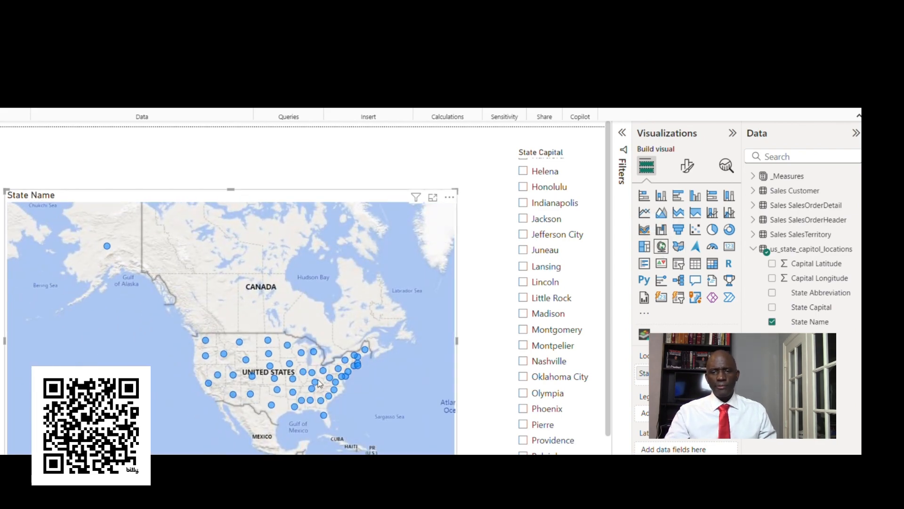
{"action": "left_click", "coordinate": [695, 248]}
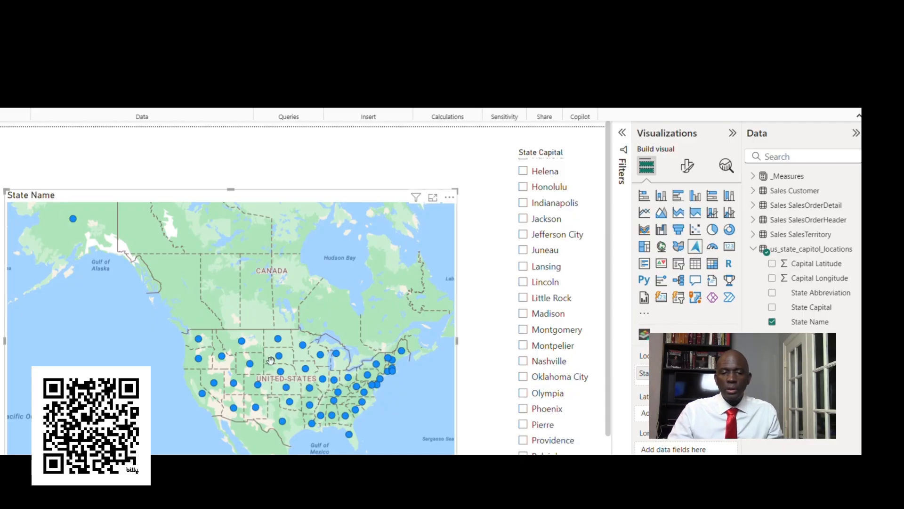
{"action": "scroll", "coordinate": [255, 358], "scroll_direction": "up", "scroll_amount": 3}
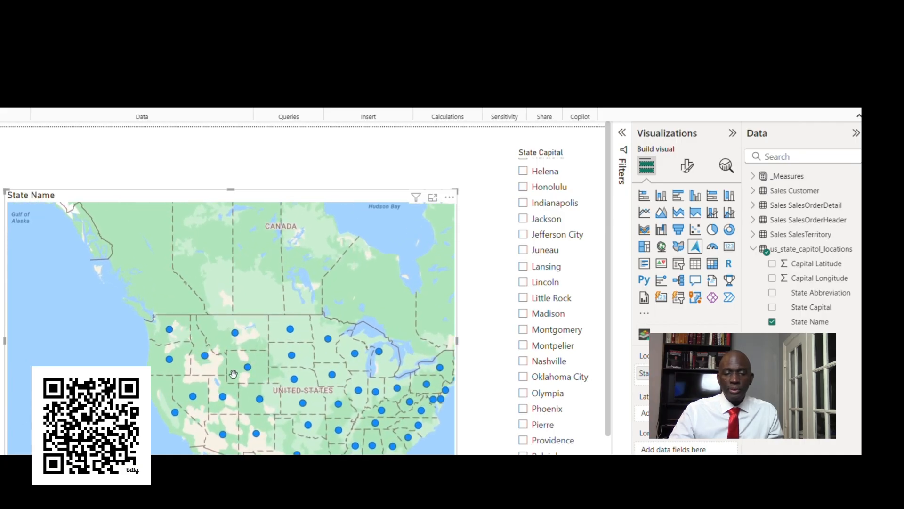
{"action": "left_click_drag", "start_coordinate": [233, 373], "coordinate": [143, 322]}
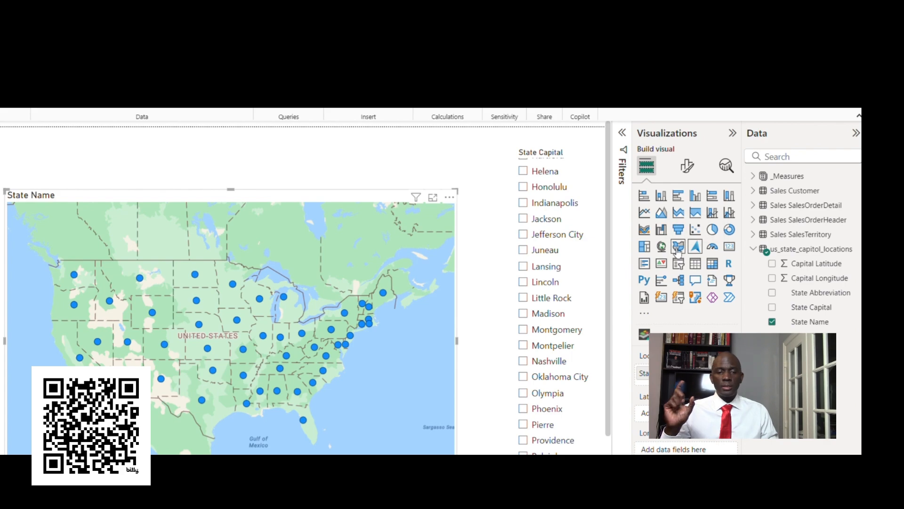
Step: Convert the visual back to a filled map and from that to an Azure map, and highlight Texas and Colorado in turn
{"action": "left_click", "coordinate": [679, 249]}
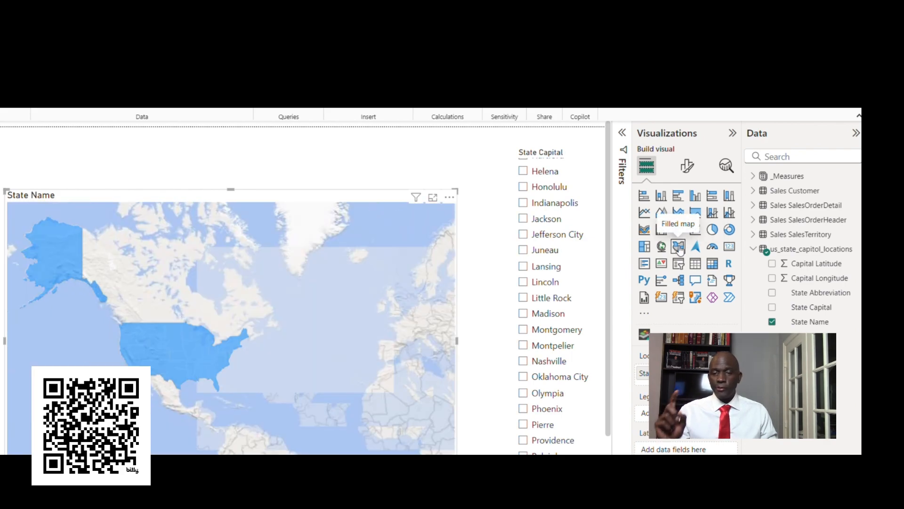
{"action": "left_click", "coordinate": [696, 251]}
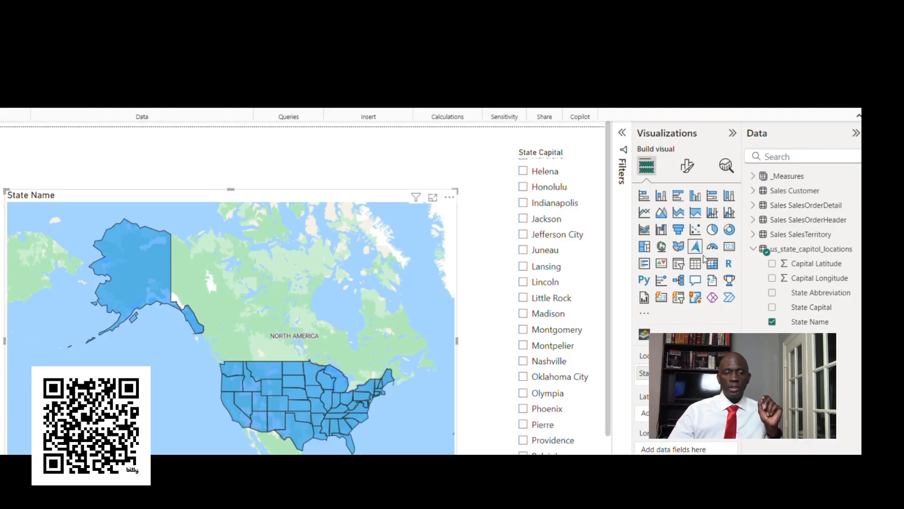
{"action": "left_click", "coordinate": [289, 428]}
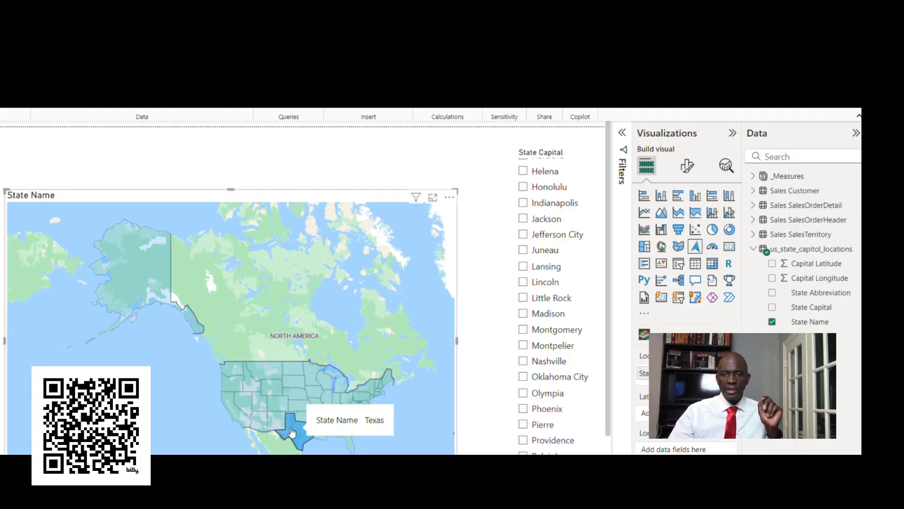
{"action": "left_click", "coordinate": [279, 405]}
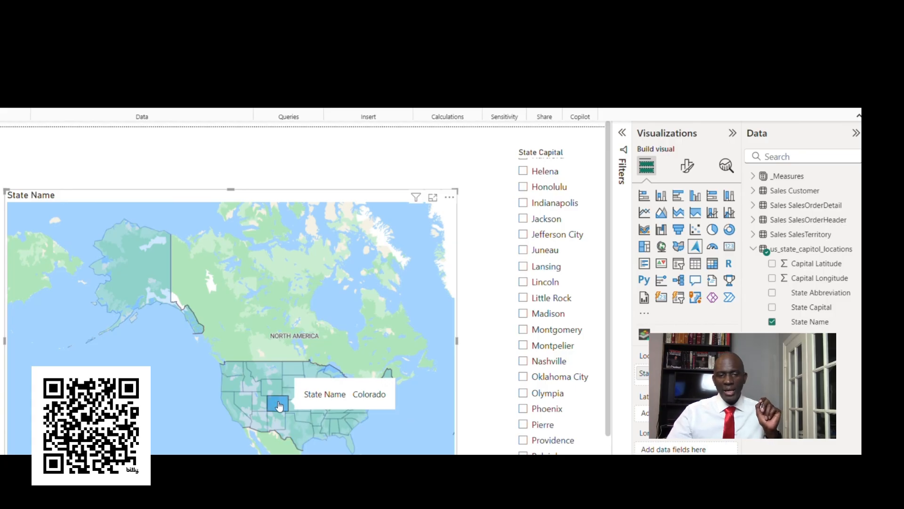